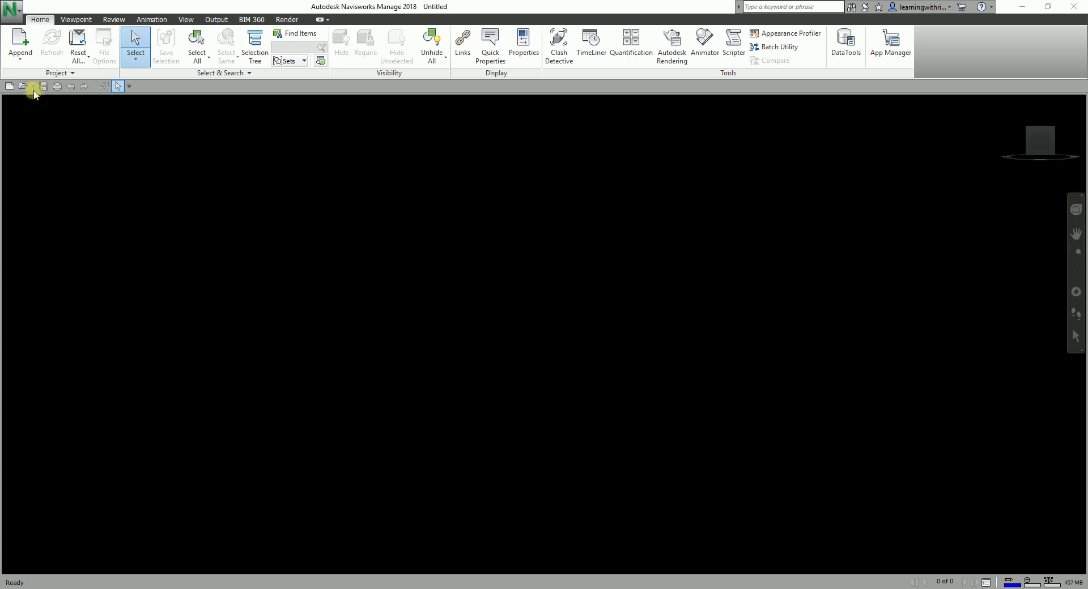
# - Show the Append and Merge options under the Home tab's Append button
pyautogui.click(21, 57)
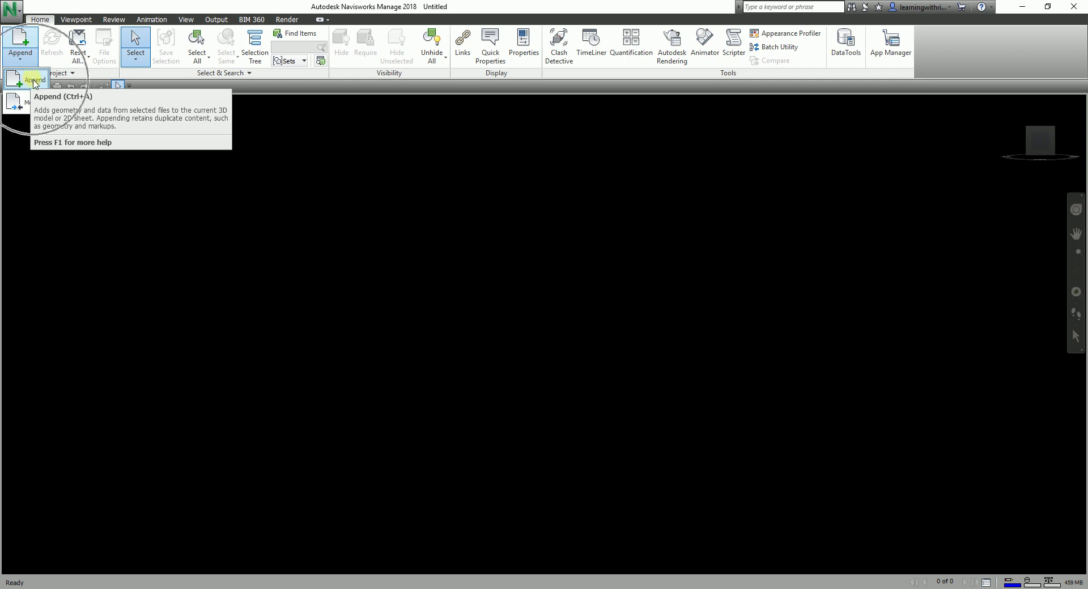
# - Browse to the Exercise Files > Navisworks folder and pick ARCHITECTURAL.nwc
pyautogui.click(34, 82)
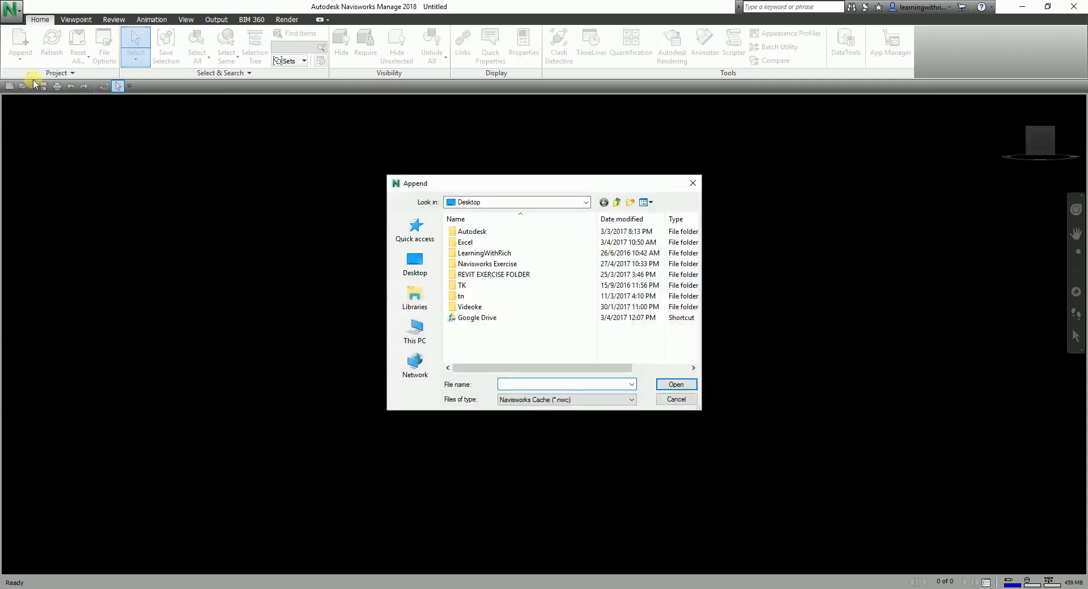
pyautogui.click(476, 268)
pyautogui.doubleClick(476, 267)
pyautogui.doubleClick(479, 234)
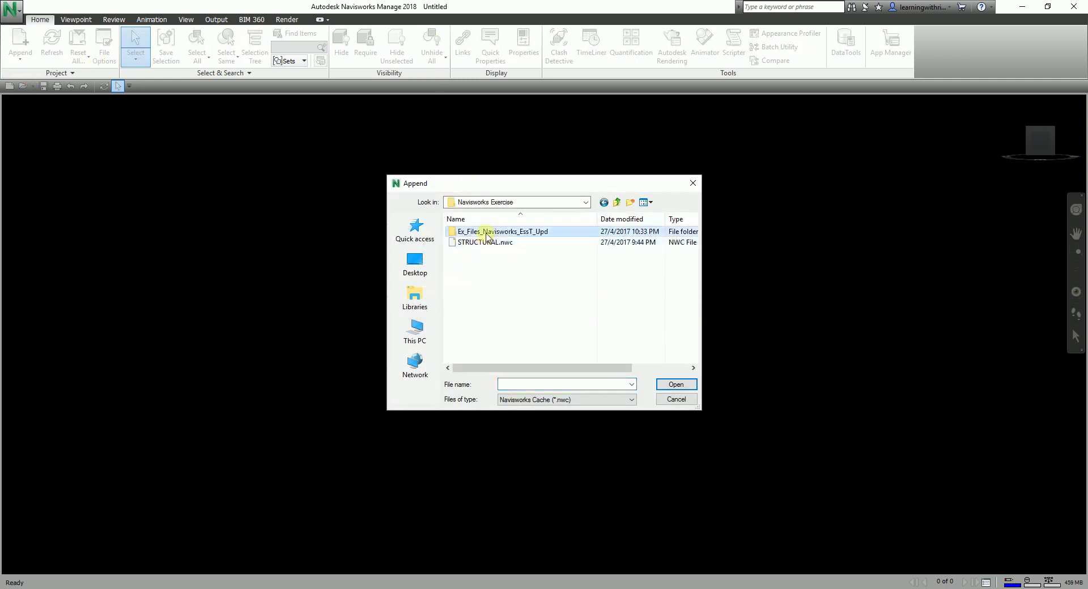
pyautogui.doubleClick(486, 233)
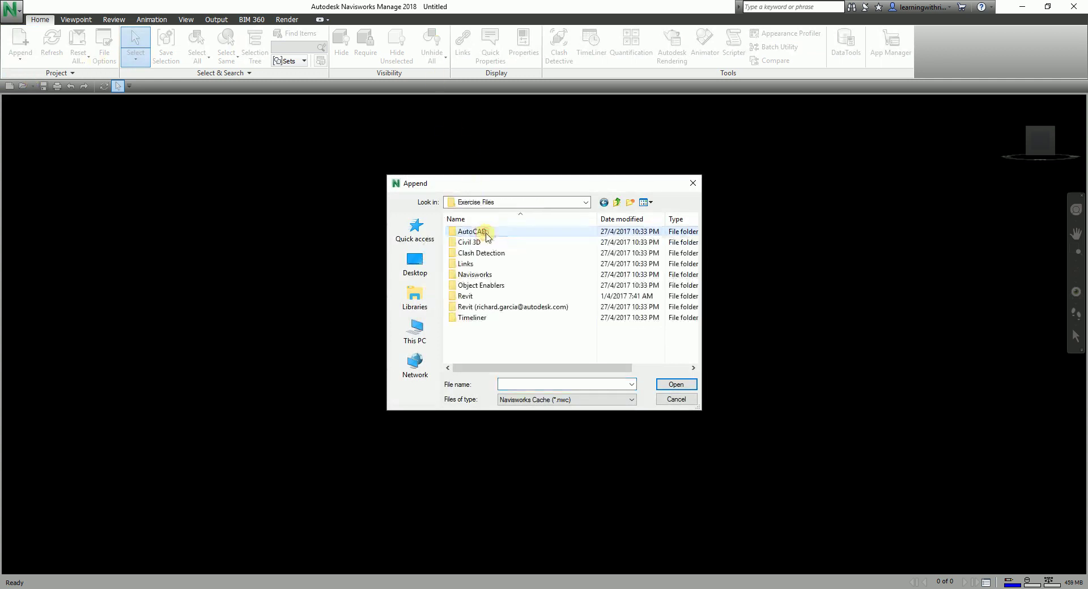
pyautogui.doubleClick(479, 274)
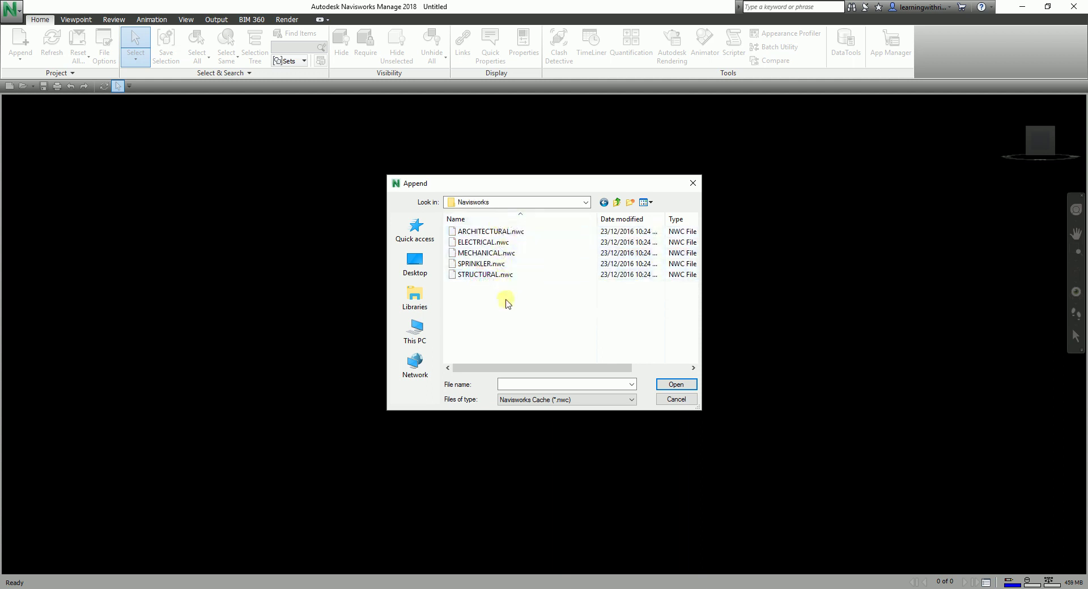
pyautogui.click(482, 232)
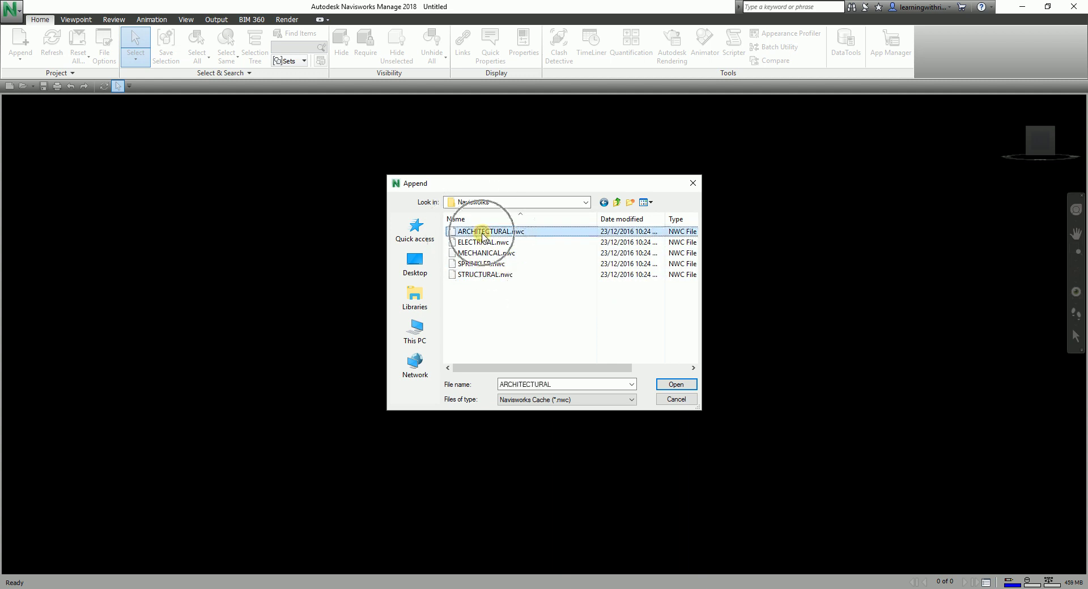
# - Filter files to Navisworks Cache (*.nwc) and append ARCHITECTURAL.nwc
pyautogui.click(564, 402)
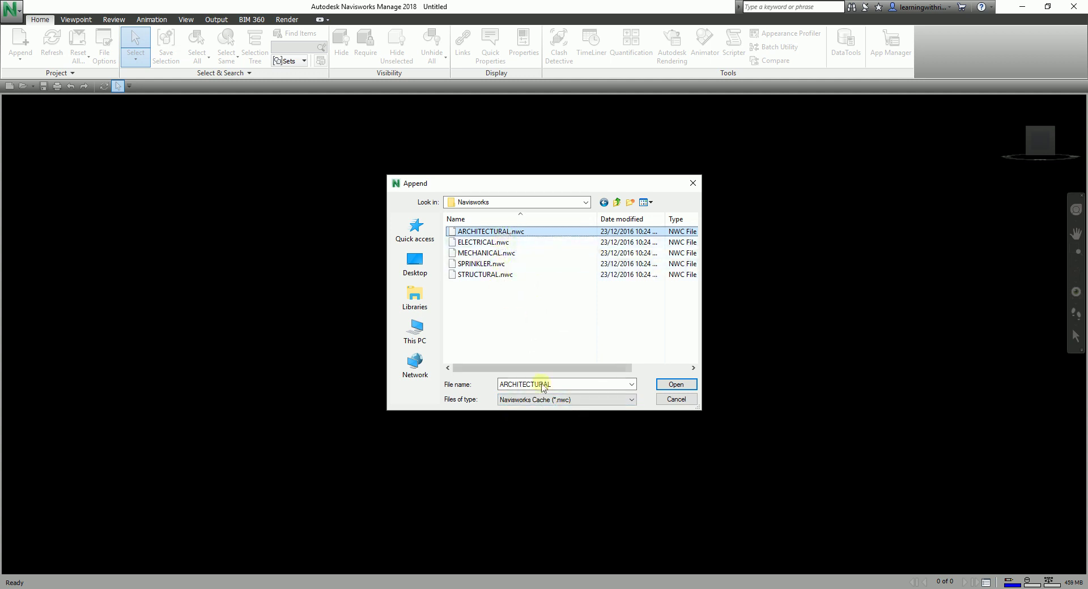
pyautogui.click(544, 400)
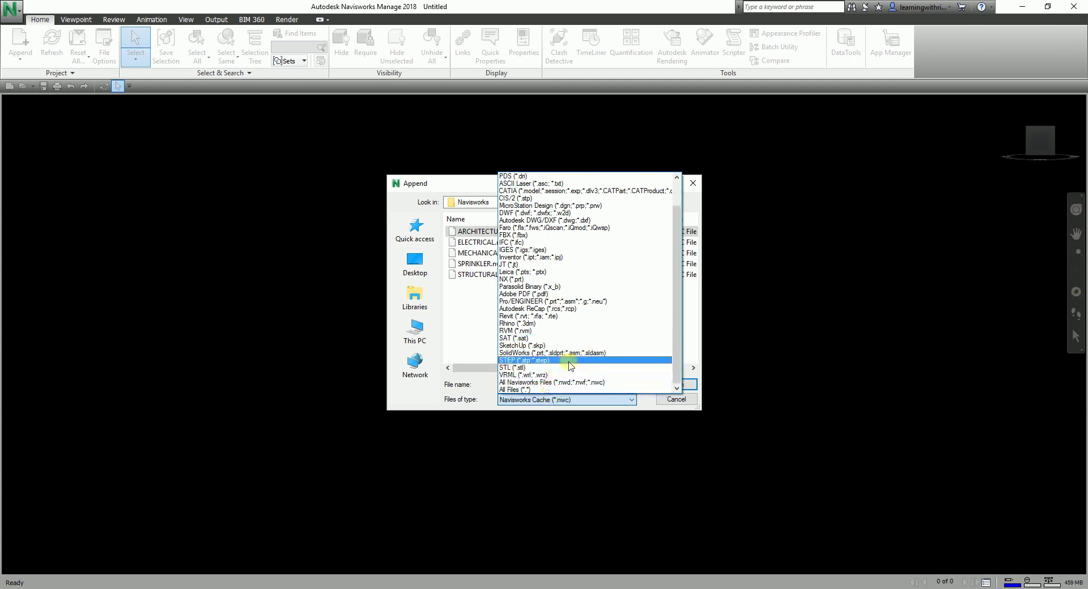
pyautogui.scroll(2, 538, 318)
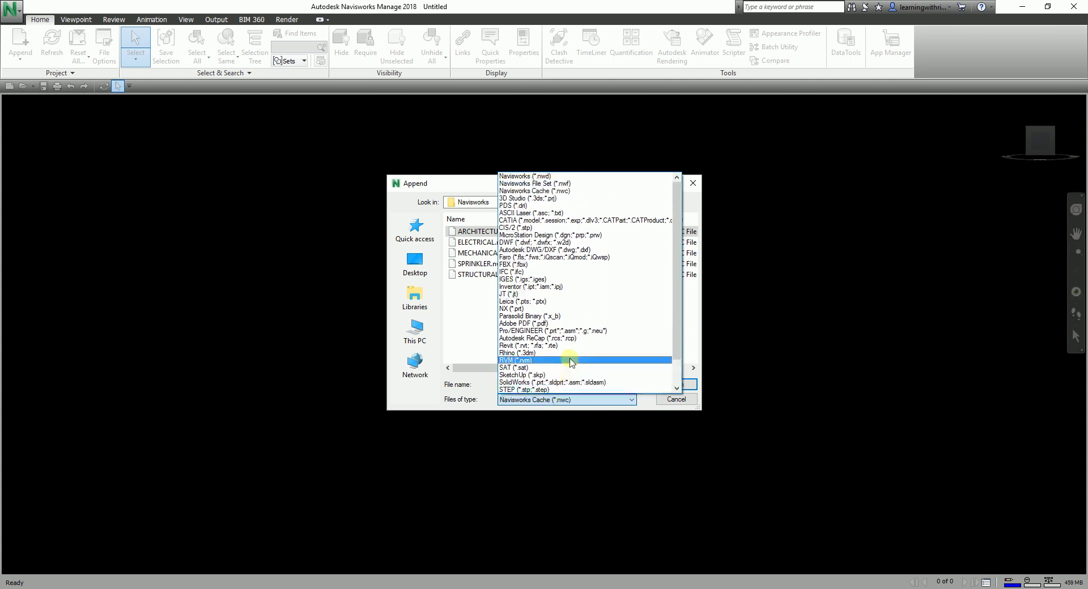
pyautogui.click(541, 183)
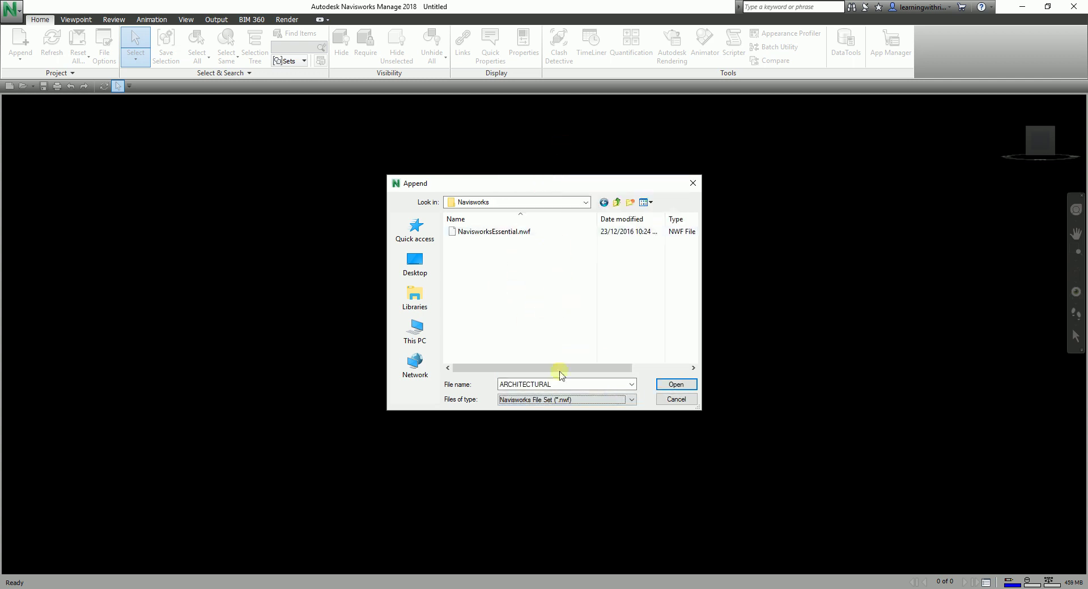
pyautogui.click(558, 401)
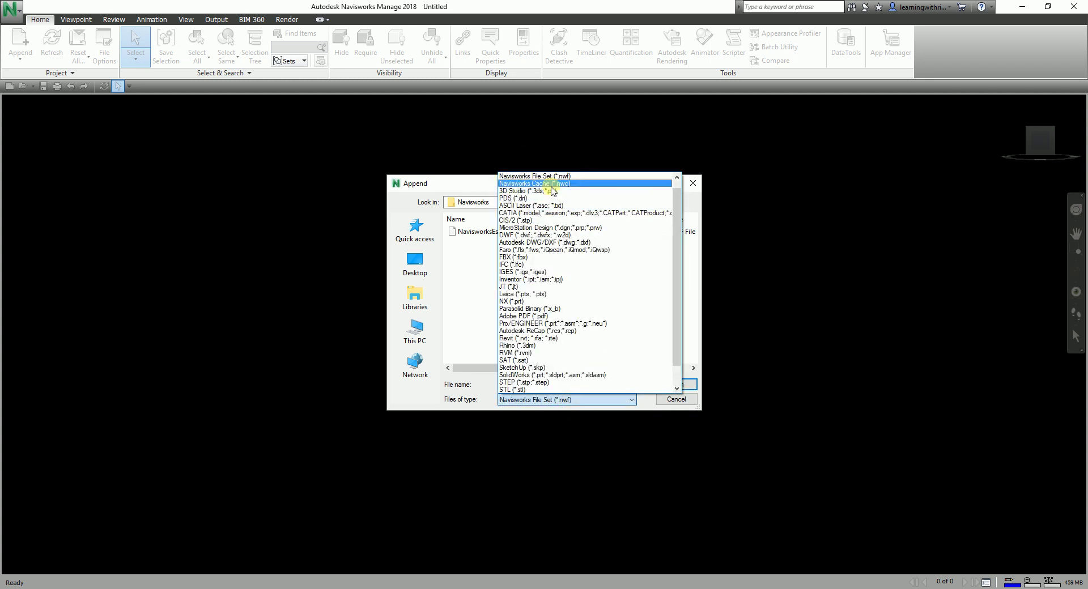
pyautogui.click(551, 185)
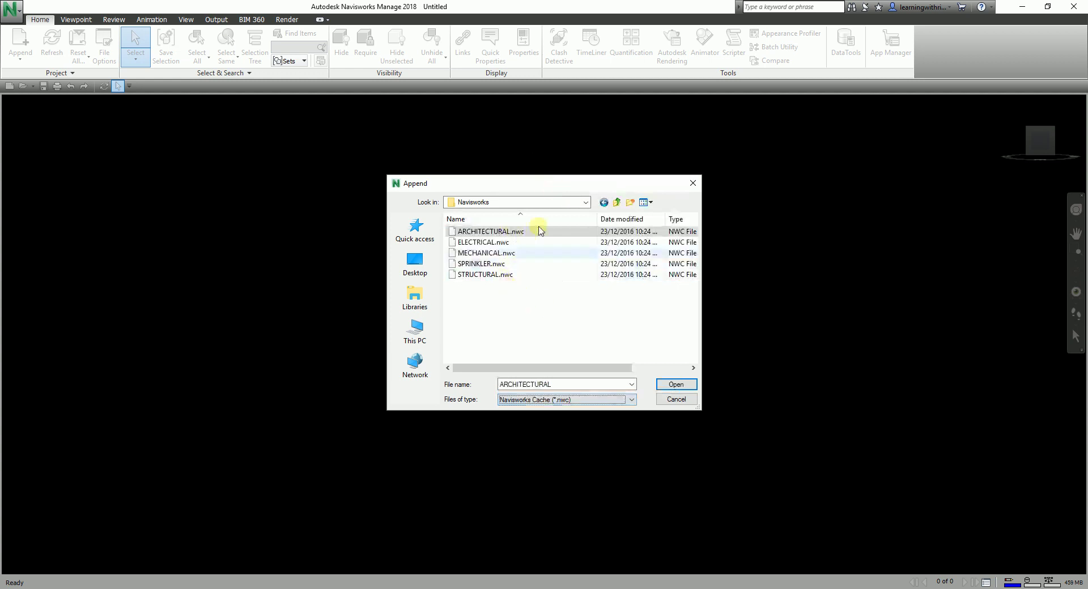
pyautogui.click(460, 232)
pyautogui.click(458, 234)
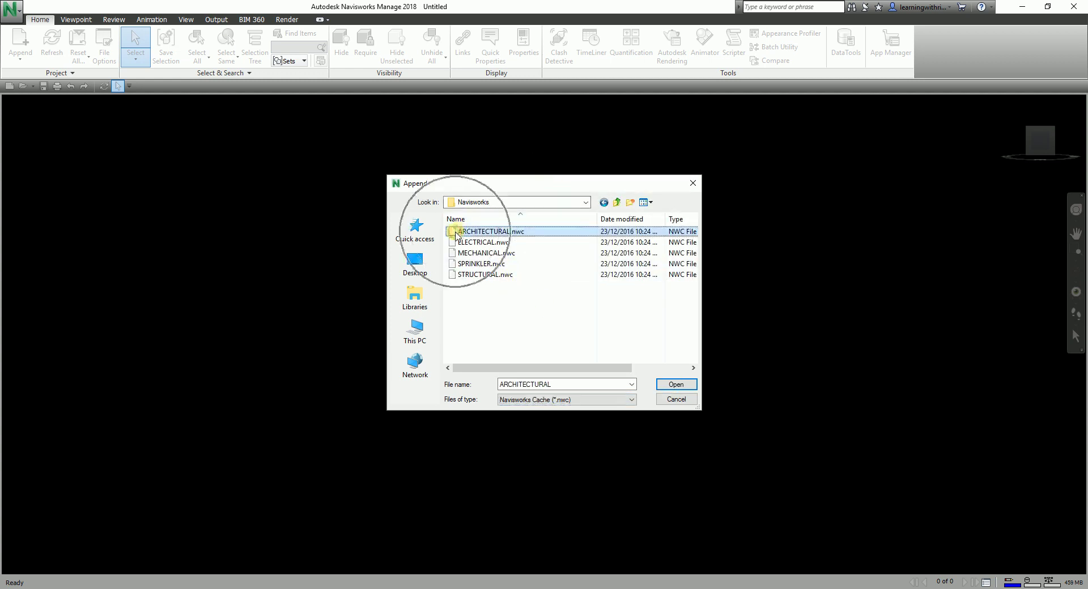
pyautogui.click(676, 384)
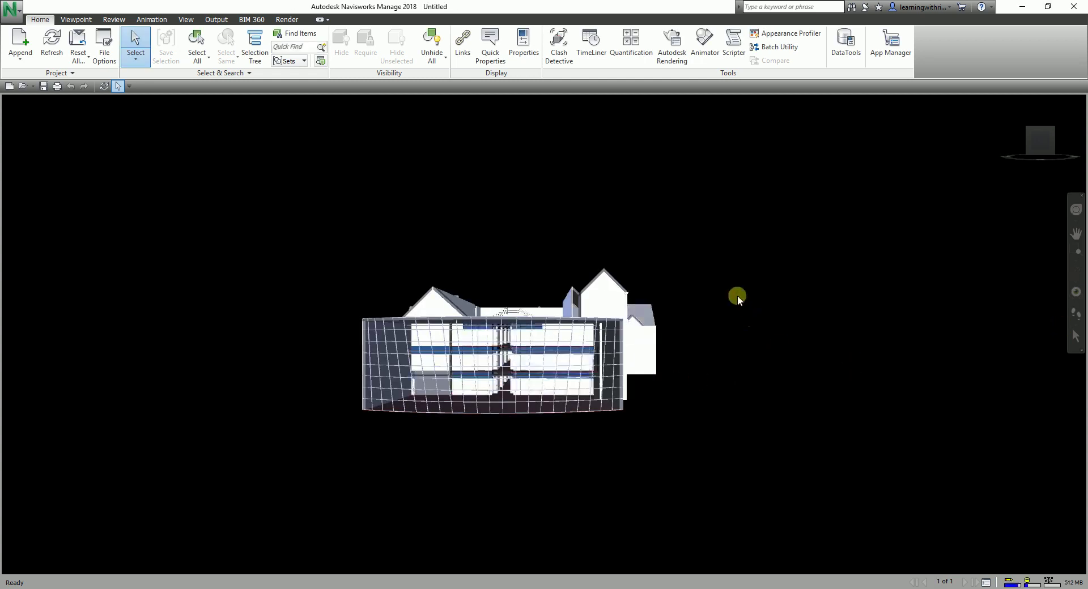
# - Orbit the architectural building to a three-quarter view from above, then reopen Append
pyautogui.moveTo(789, 285)
pyautogui.keyDown('shift'); pyautogui.mouseDown(button='middle')
pyautogui.moveTo(613, 290)
pyautogui.moveTo(958, 316)
pyautogui.moveTo(952, 407)
pyautogui.moveTo(826, 359)
pyautogui.moveTo(745, 311)
pyautogui.moveTo(759, 311)
pyautogui.moveTo(707, 313)
pyautogui.mouseUp(button='middle'); pyautogui.keyUp('shift')
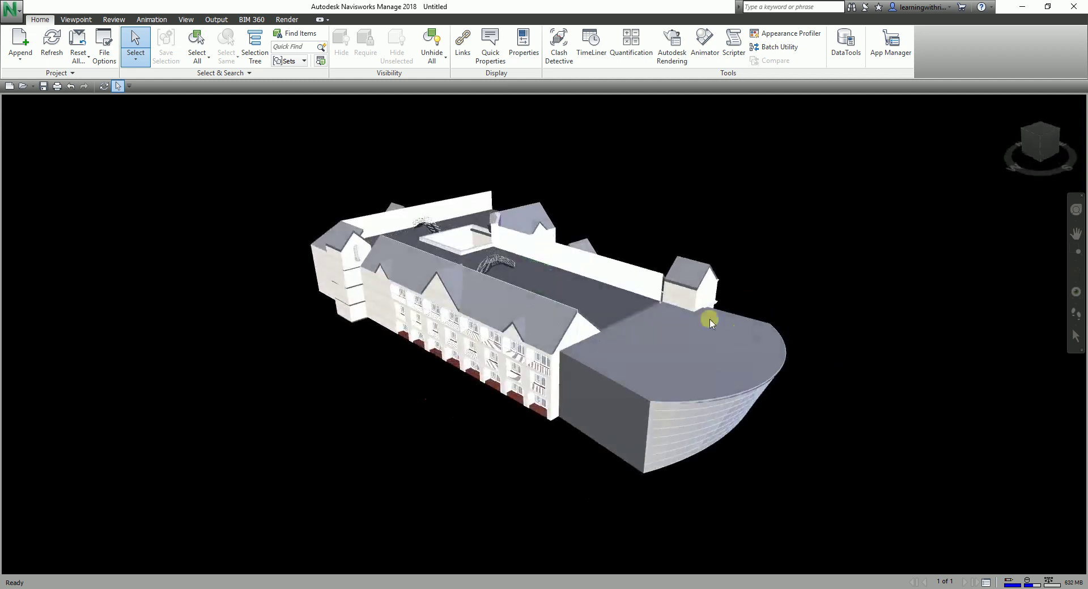
pyautogui.click(24, 47)
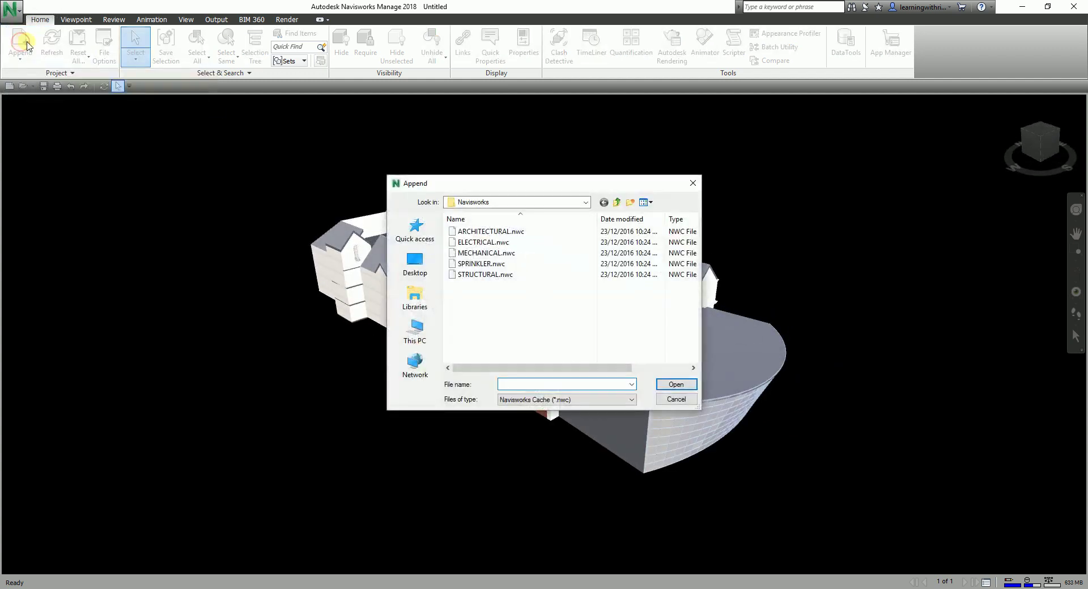
# - Append the ELECTRICAL, MECHANICAL, SPRINKLER and STRUCTURAL .nwc models together
pyautogui.click(480, 255)
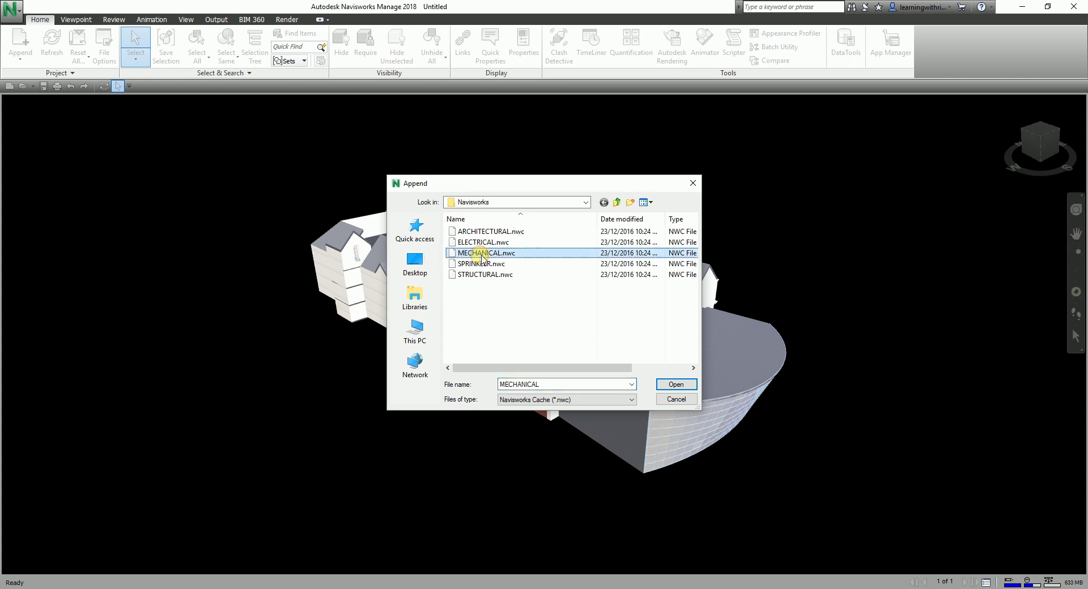
pyautogui.click(481, 277)
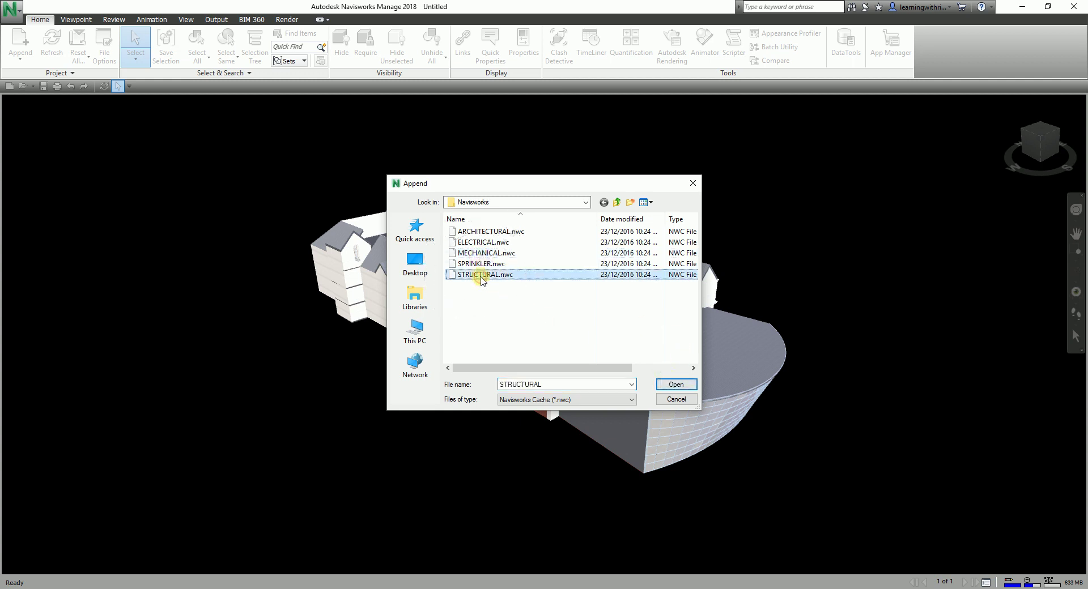
pyautogui.keyDown('shift'); pyautogui.click(491, 245); pyautogui.keyUp('shift')
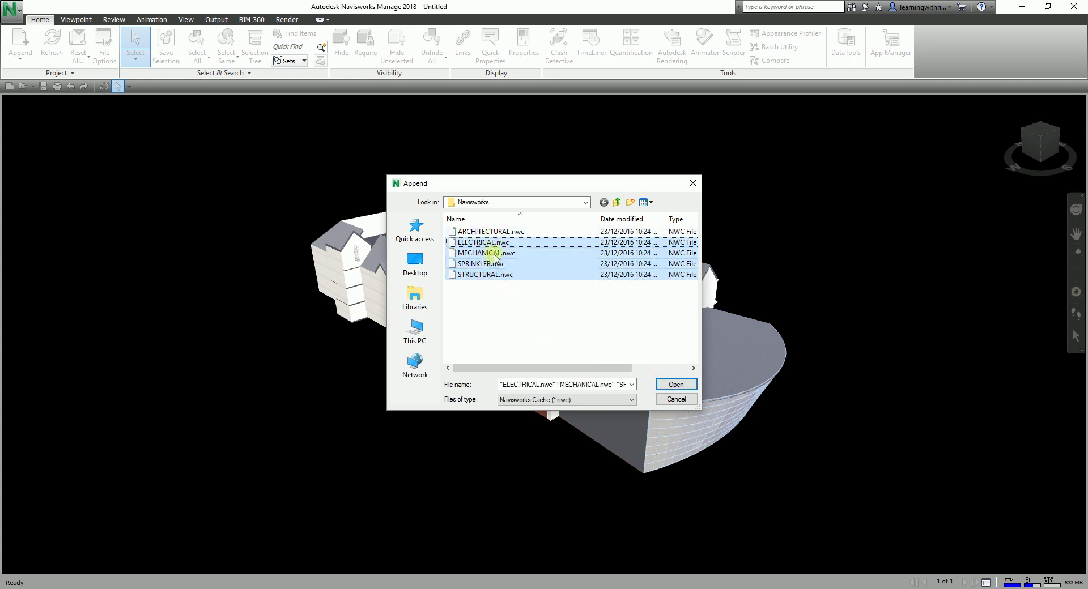
pyautogui.click(675, 385)
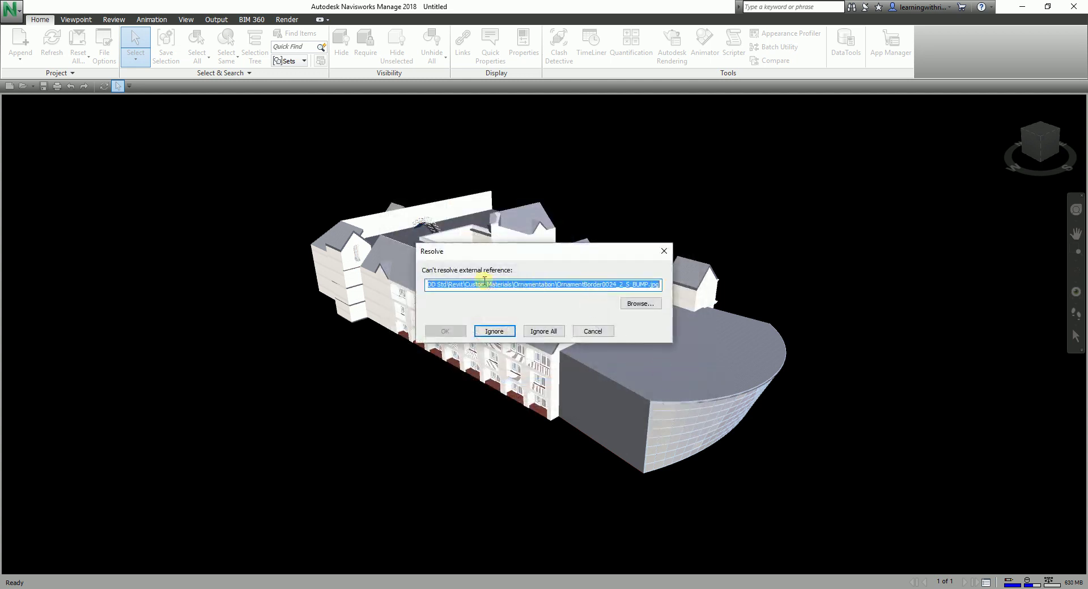
pyautogui.click(464, 275)
# - Ignore all unresolved texture references so the four models finish loading
pyautogui.click(542, 331)
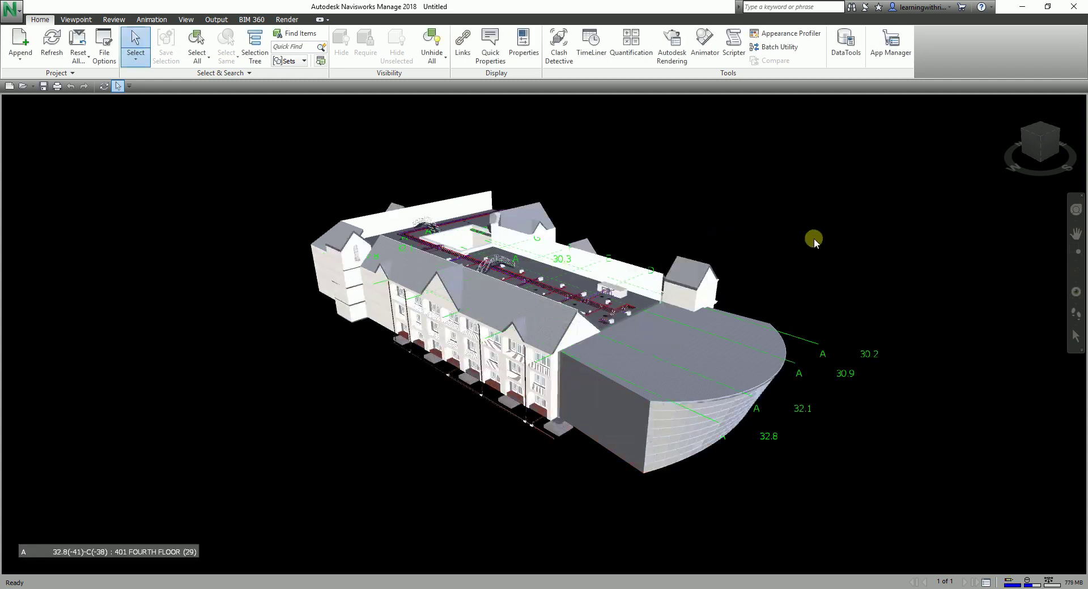
# - Orbit and zoom the combined building to inspect rooftop ductwork and grid lines
pyautogui.moveTo(634, 408)
pyautogui.keyDown('shift'); pyautogui.mouseDown(button='middle')
pyautogui.moveTo(662, 264)
pyautogui.moveTo(644, 427)
pyautogui.moveTo(573, 347)
pyautogui.mouseUp(button='middle'); pyautogui.keyUp('shift')
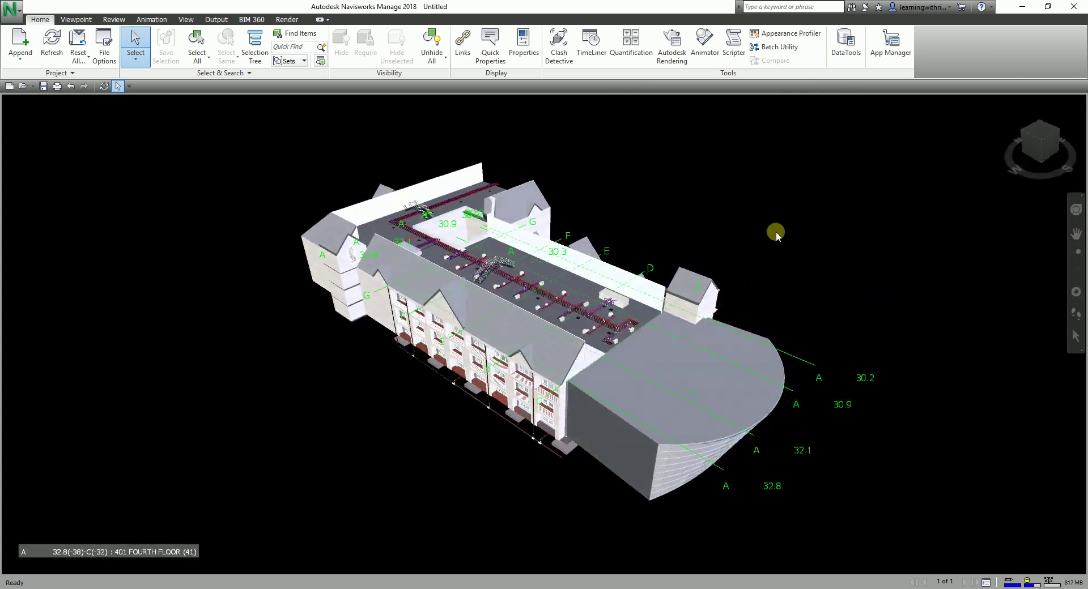
pyautogui.scroll(2, 592, 365)
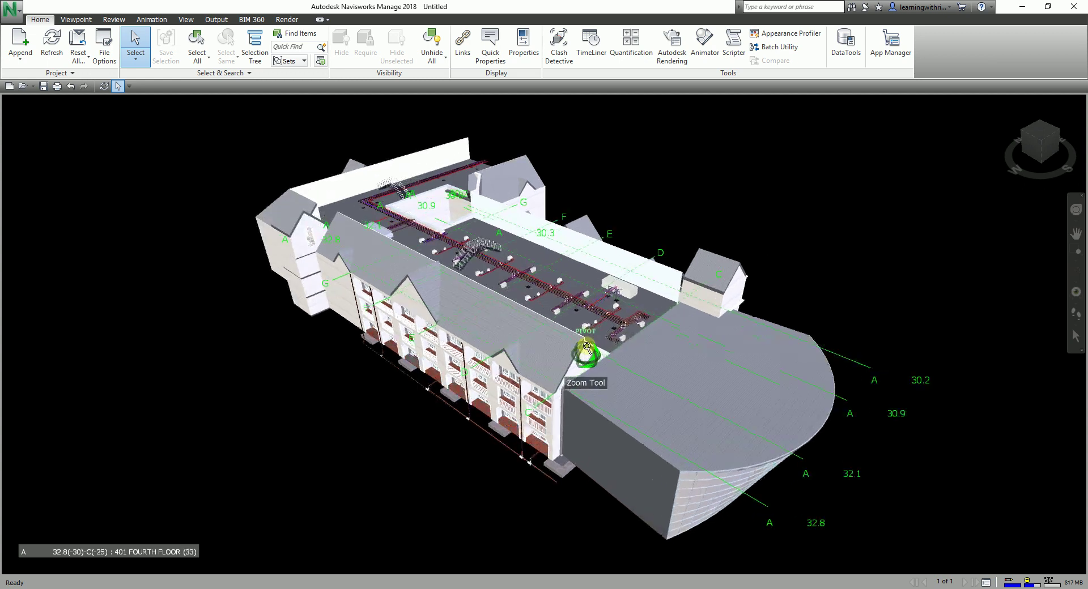
pyautogui.scroll(2, 592, 366)
pyautogui.scroll(-1, 585, 347)
pyautogui.scroll(-1, 585, 348)
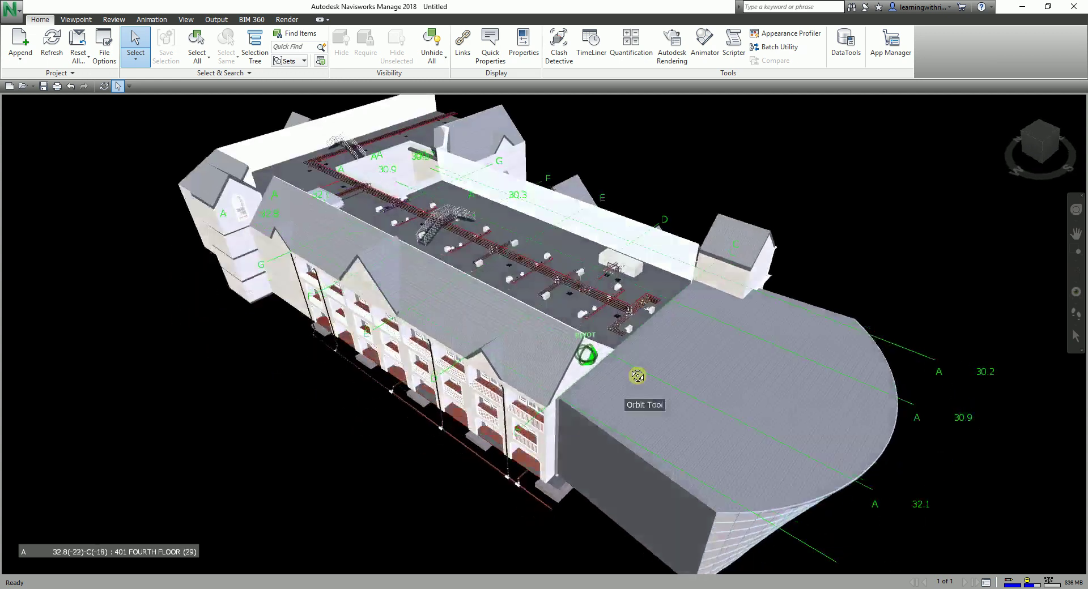
pyautogui.scroll(-1, 845, 342)
pyautogui.click(893, 344)
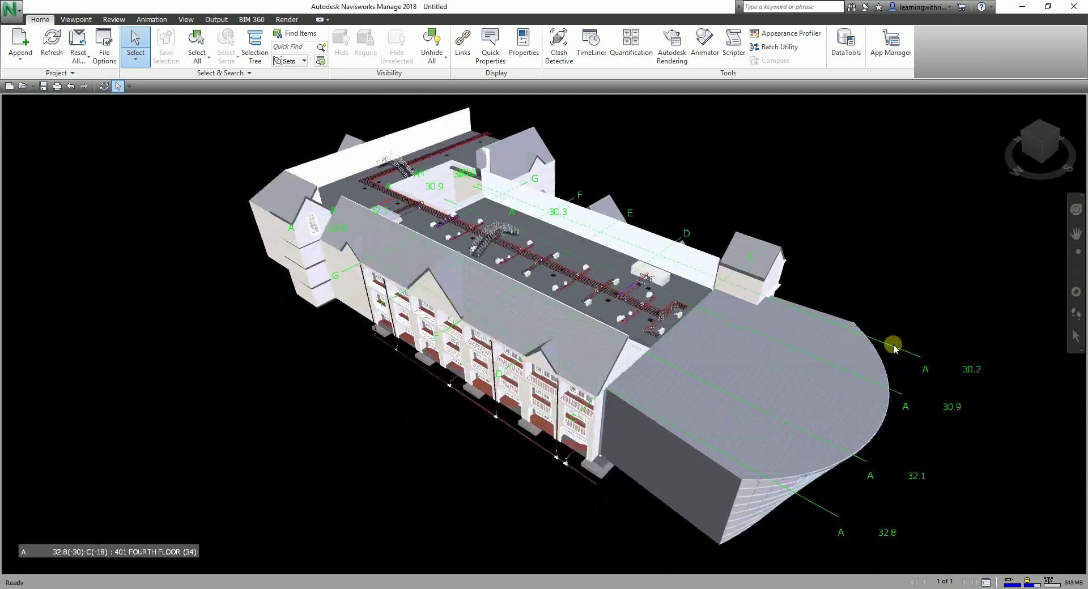
pyautogui.click(893, 345)
# - Turn off Show Grid in the View tab to hide the grid lines
pyautogui.click(186, 20)
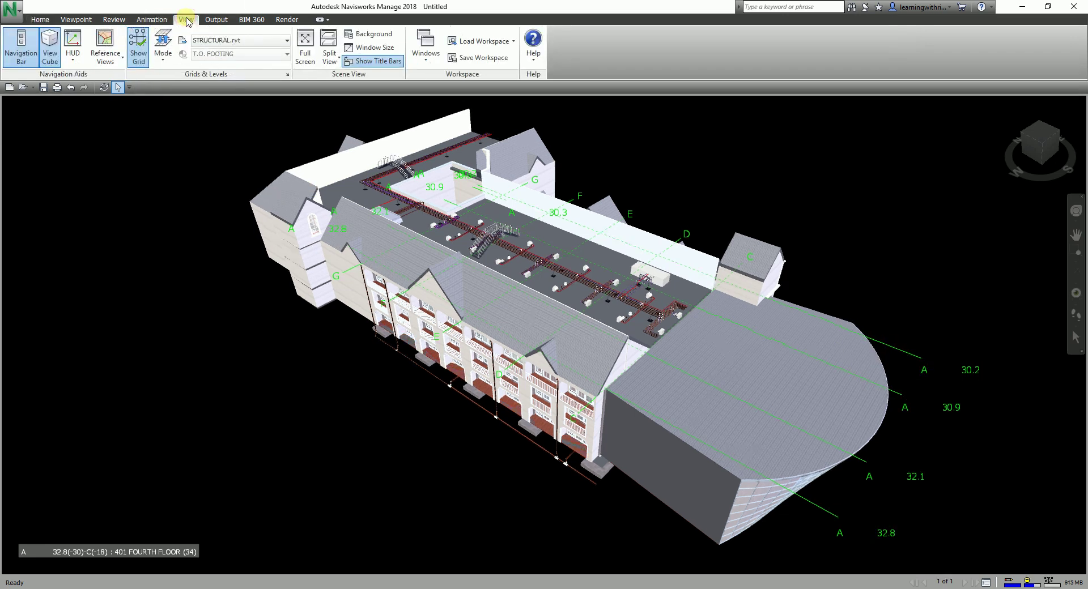
pyautogui.click(181, 79)
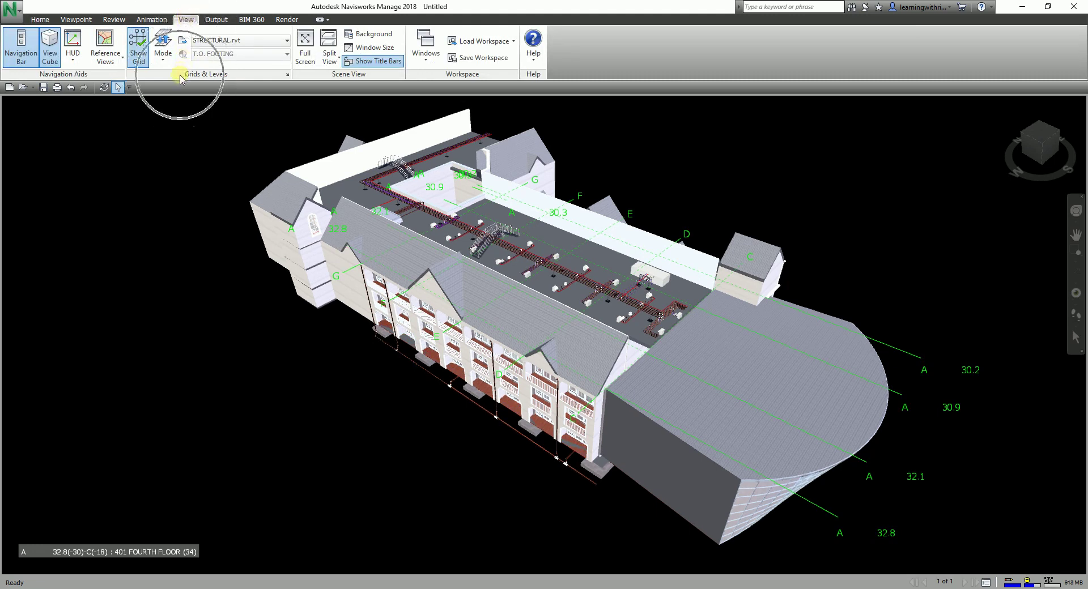
pyautogui.click(136, 53)
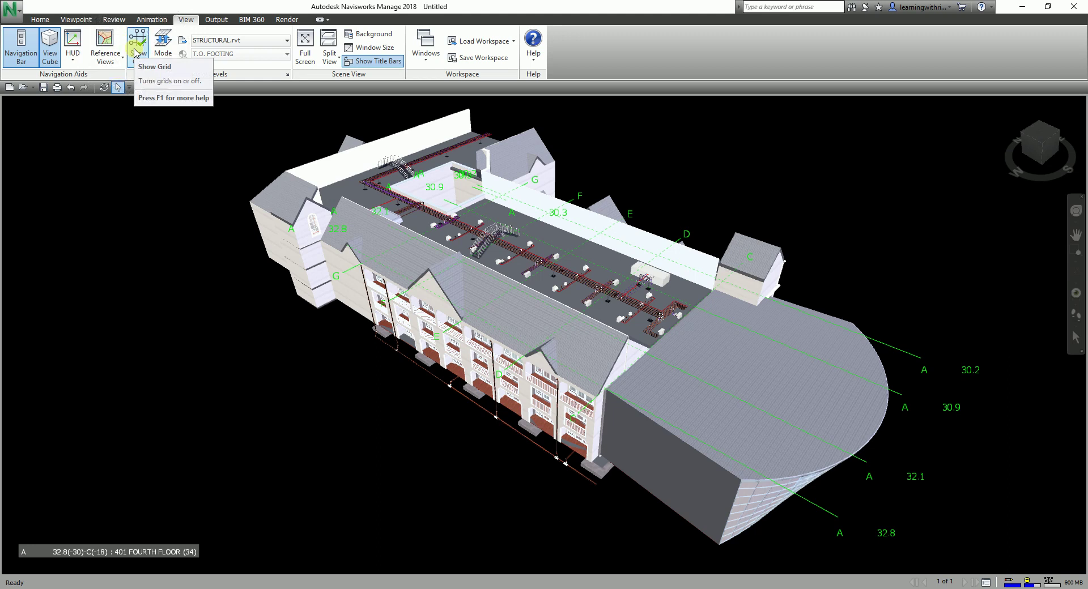
pyautogui.click(136, 53)
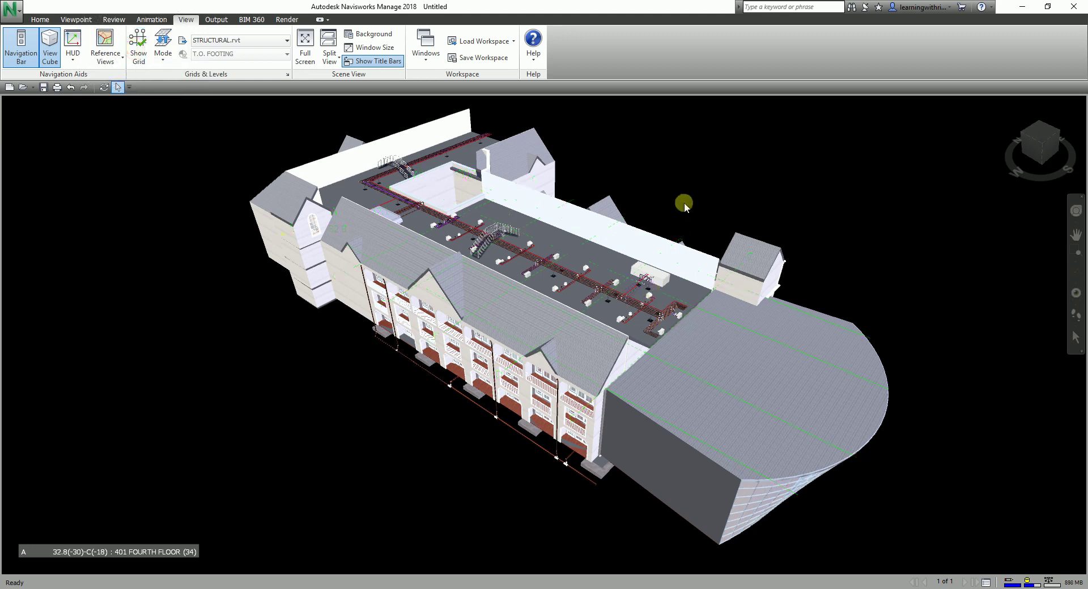
# - Orbit, return to the ViewCube Home view, and open the Save dialog
pyautogui.keyDown('shift'); pyautogui.moveTo(941, 271); pyautogui.dragTo(406, 348, button='middle'); pyautogui.keyUp('shift')
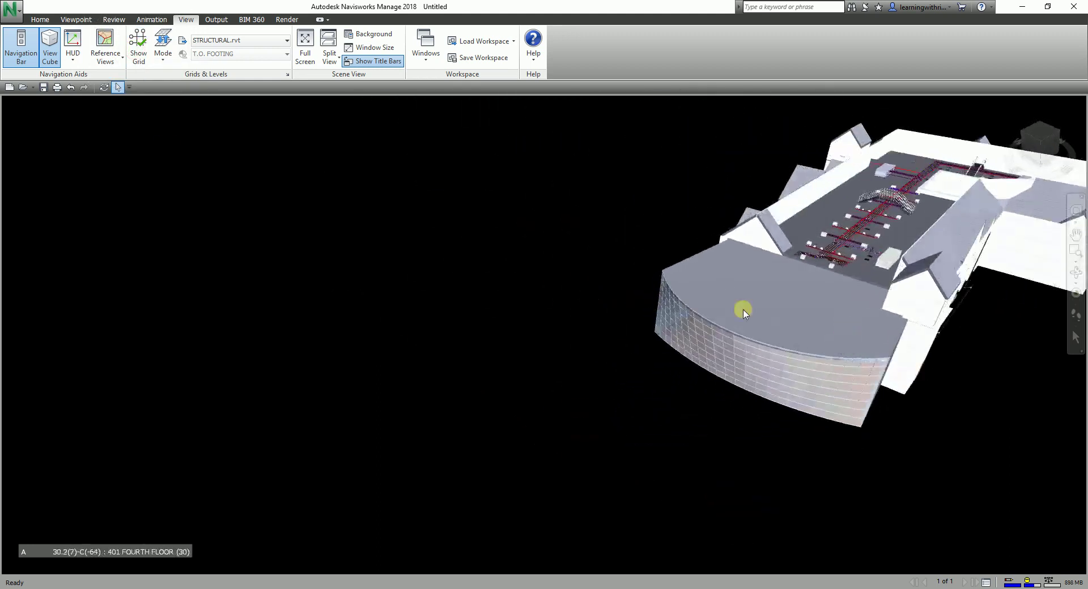
pyautogui.click(1002, 107)
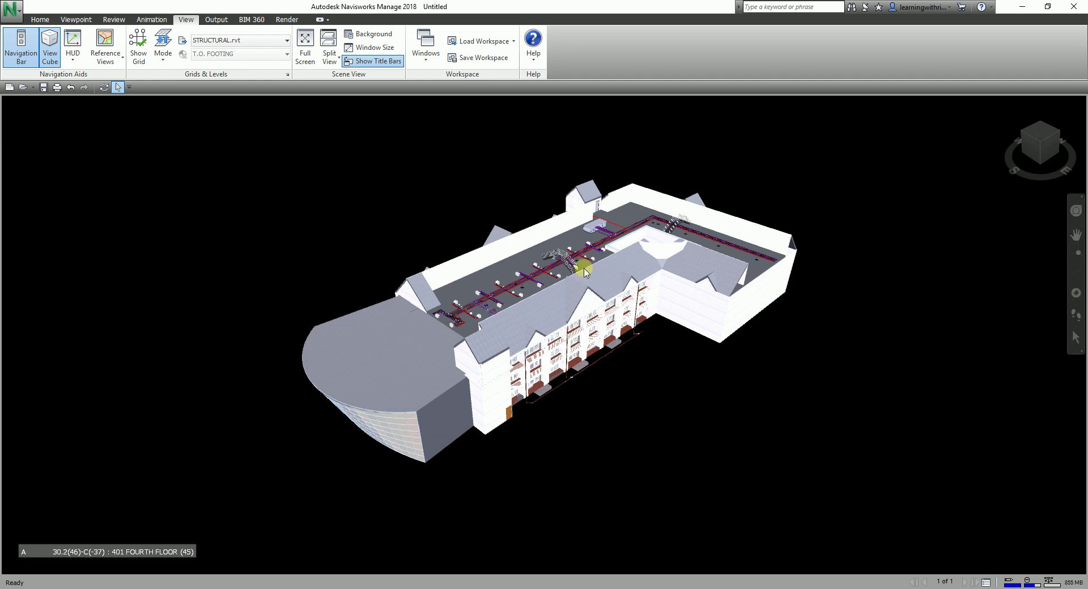
pyautogui.click(42, 88)
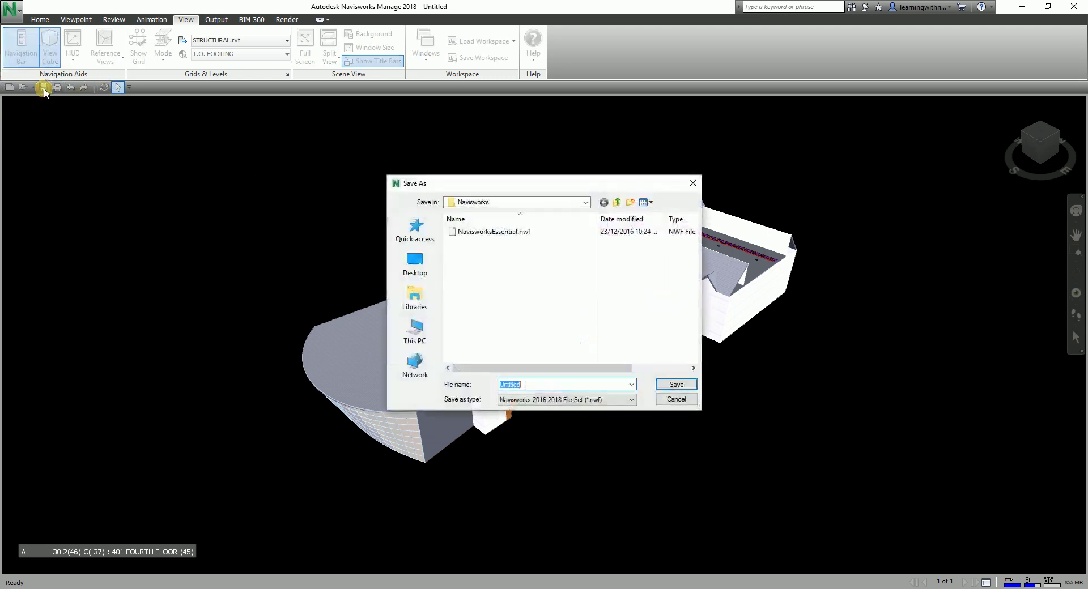
pyautogui.click(572, 402)
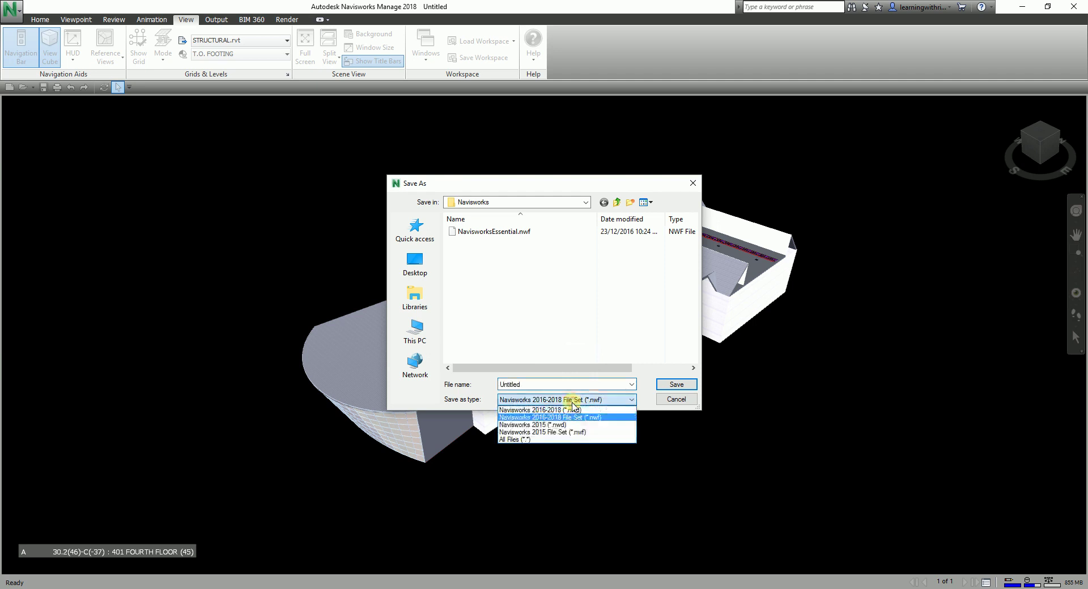
pyautogui.click(604, 424)
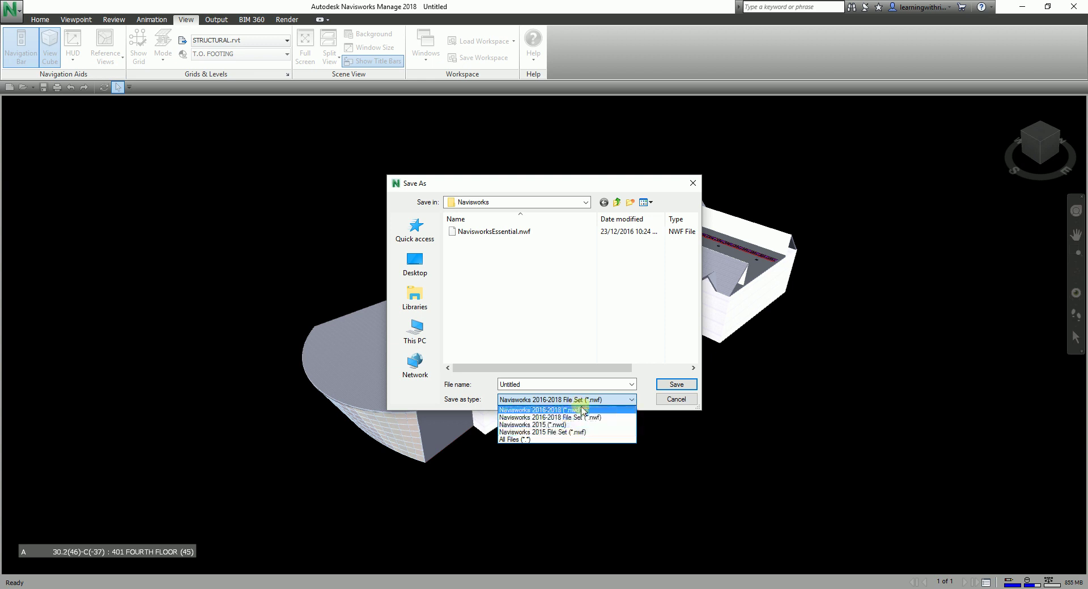
pyautogui.click(549, 329)
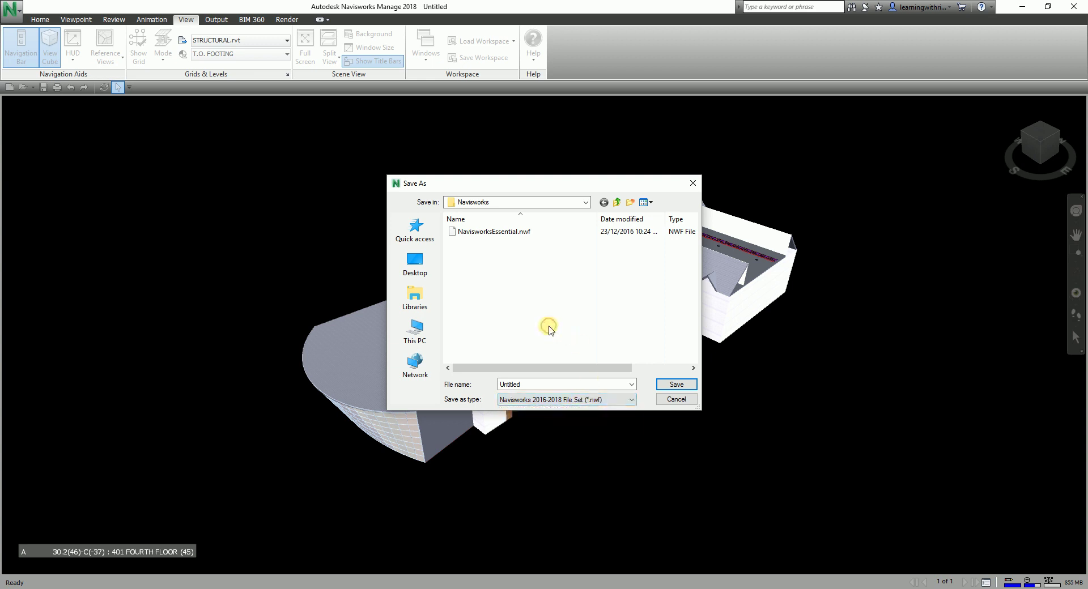
# - Cancel the Save As dialog and zoom in on the grid-free building
pyautogui.click(692, 183)
pyautogui.scroll(1, 646, 397)
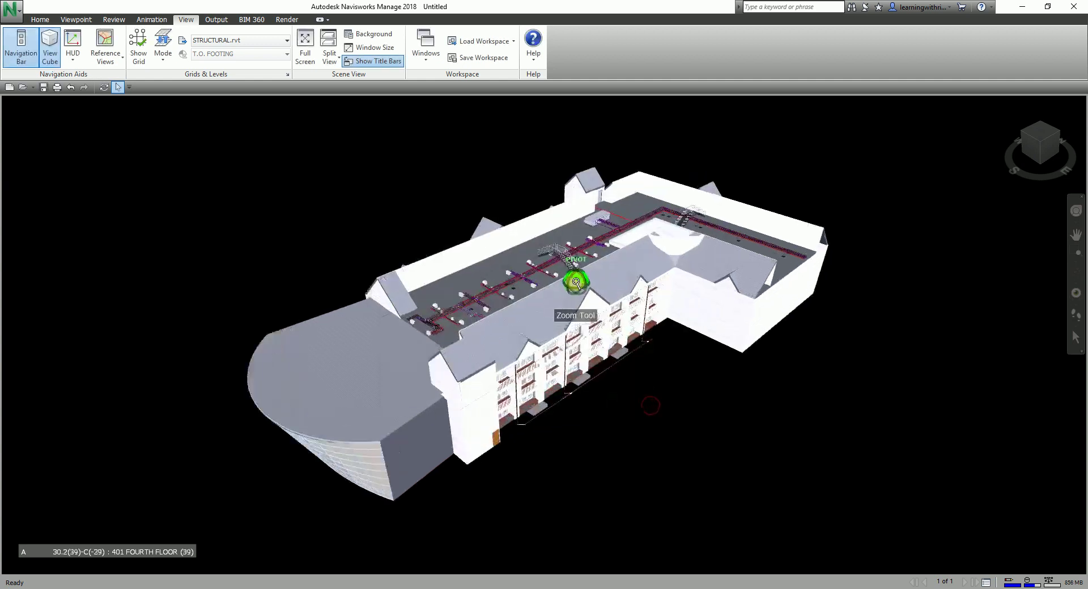
pyautogui.scroll(1, 652, 407)
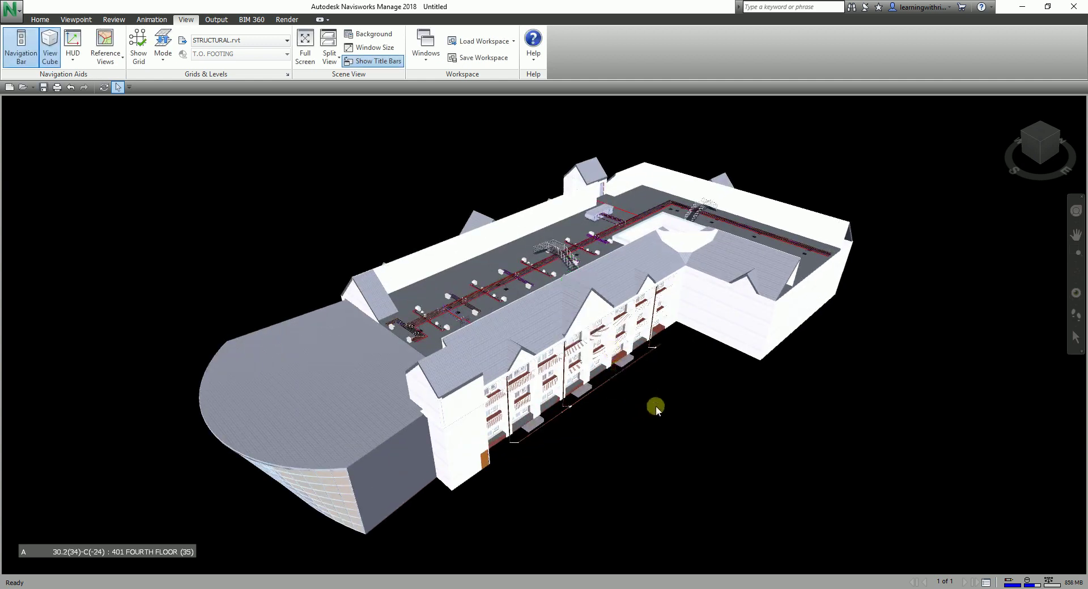